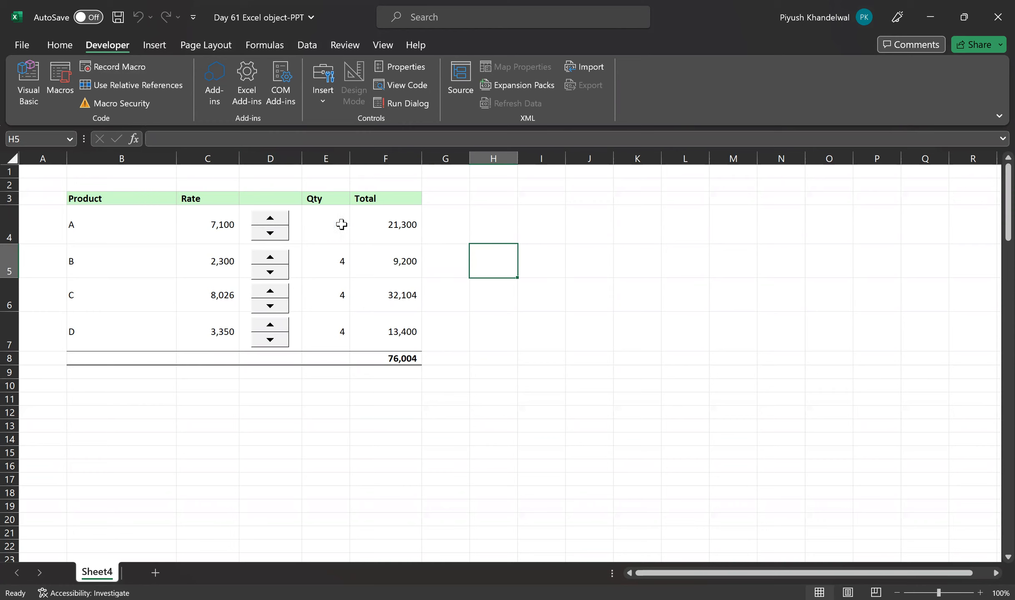
Try product A's spin button up and down, leaving its quantity at 2
click(273, 219)
click(273, 220)
click(271, 228)
click(271, 227)
click(272, 228)
click(272, 218)
click(272, 219)
click(272, 219)
click(274, 233)
click(272, 232)
click(272, 232)
Try the spin buttons for products B, C and D, returning each quantity to 4
click(270, 257)
click(270, 257)
click(270, 272)
click(270, 272)
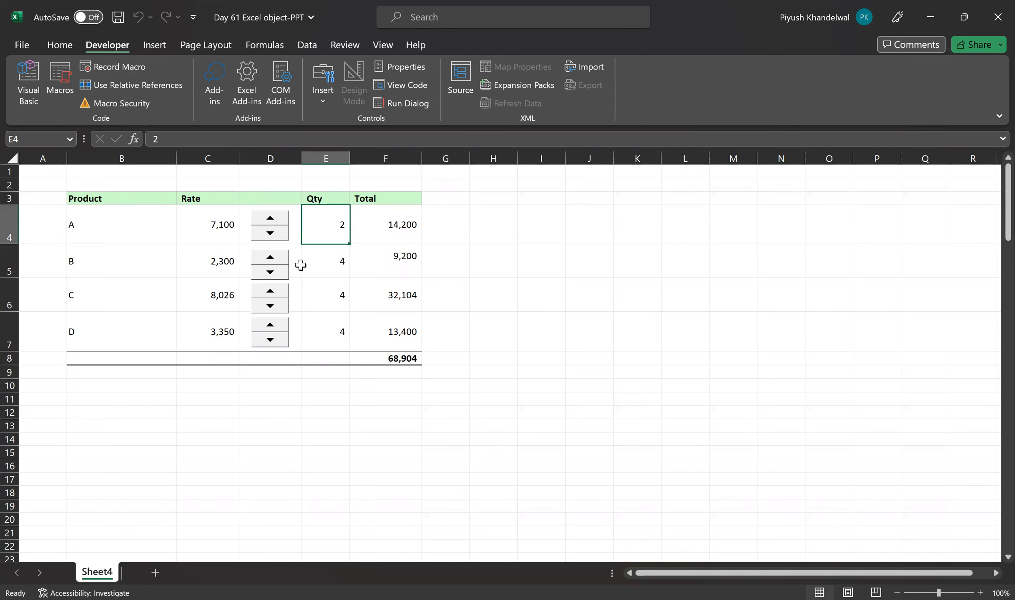
click(270, 291)
click(271, 291)
click(272, 307)
click(271, 307)
click(270, 324)
click(270, 324)
click(272, 339)
click(272, 340)
mouse_move(1007, 196)
mouse_down()
mouse_move(1007, 227)
mouse_move(1006, 194)
mouse_up()
click(492, 229)
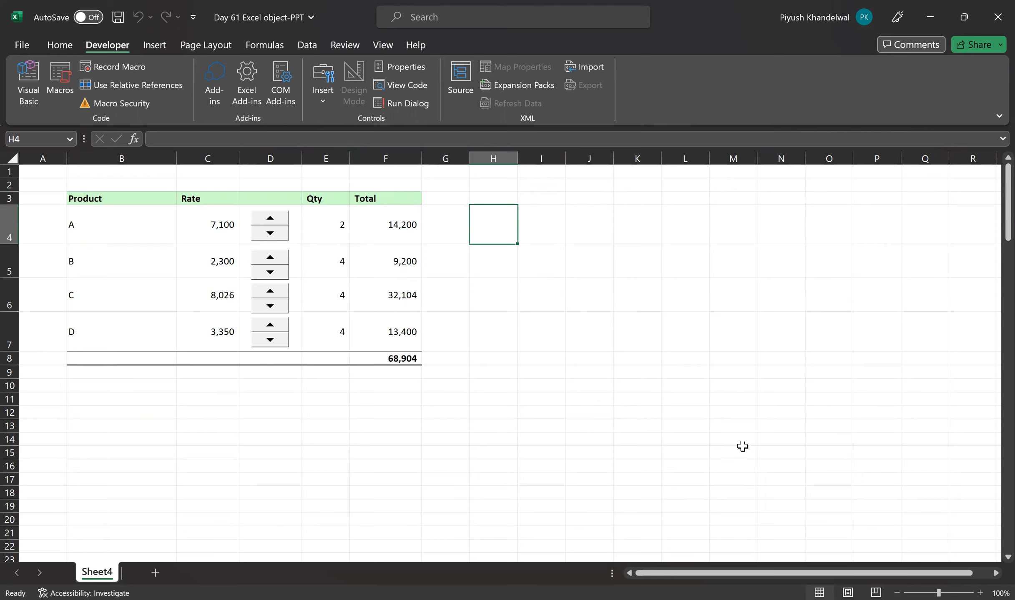
key(alt+Tab)
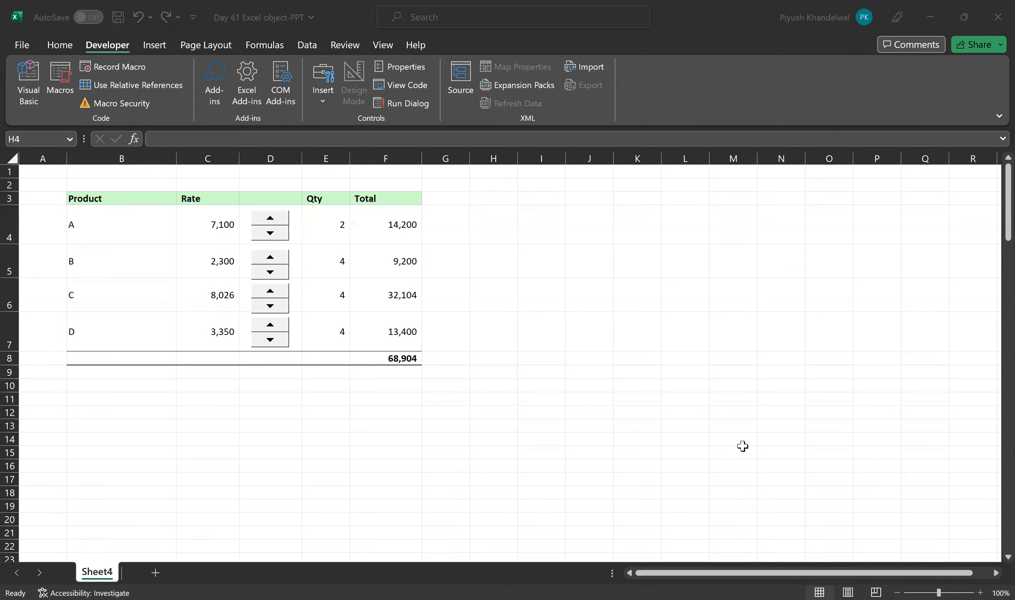
key(alt+Tab)
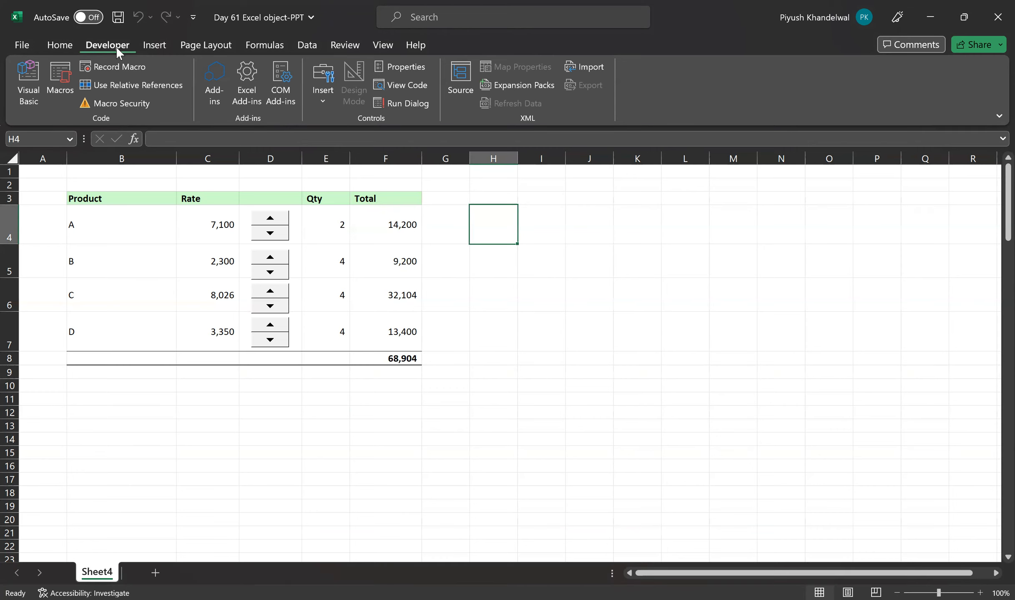
Examine the Developer entry among the Main Tabs in the ribbon customization options, including its command groups
click(23, 45)
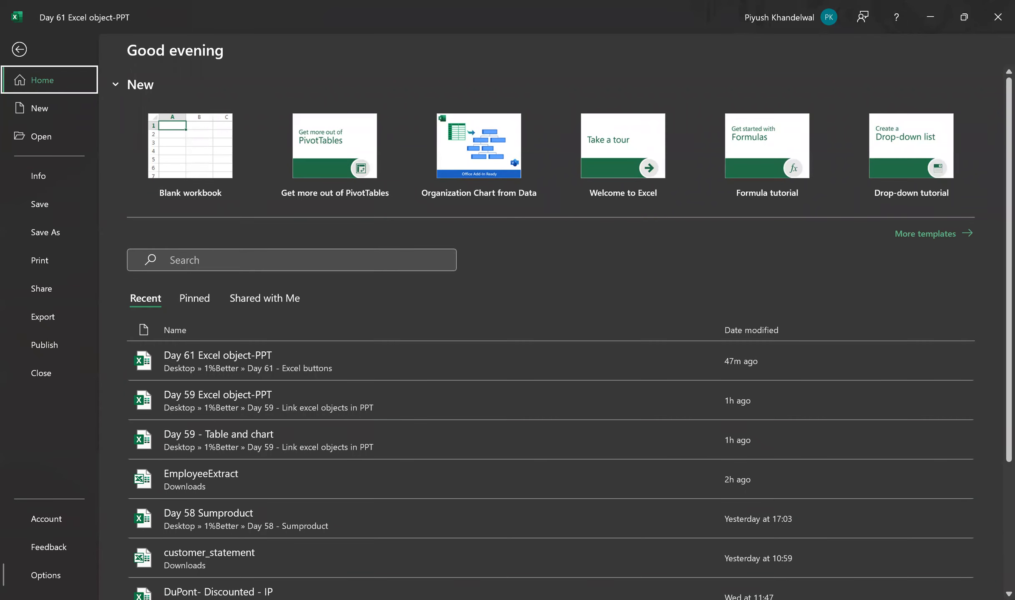
click(46, 575)
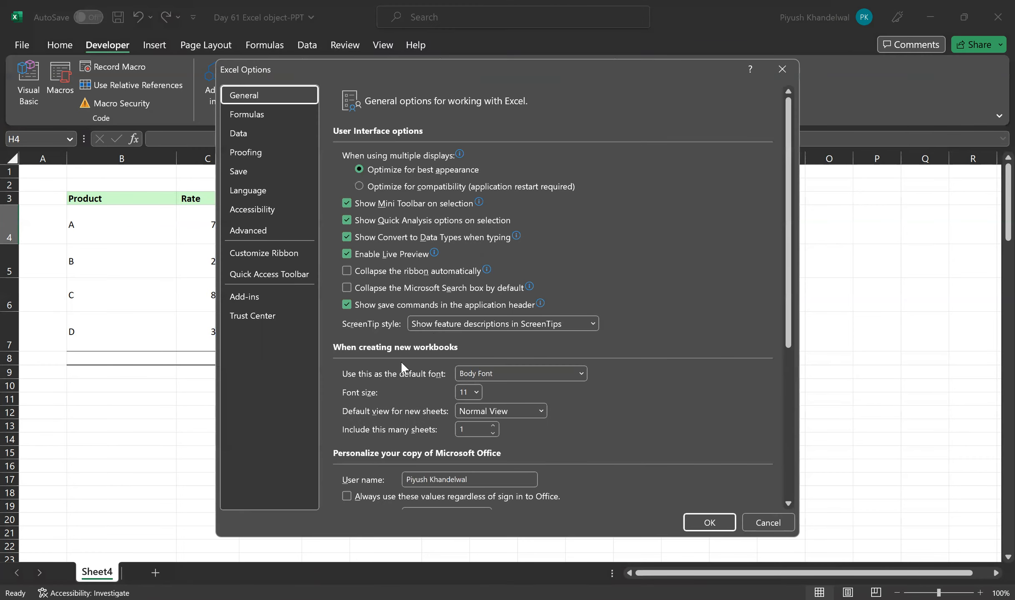
click(281, 252)
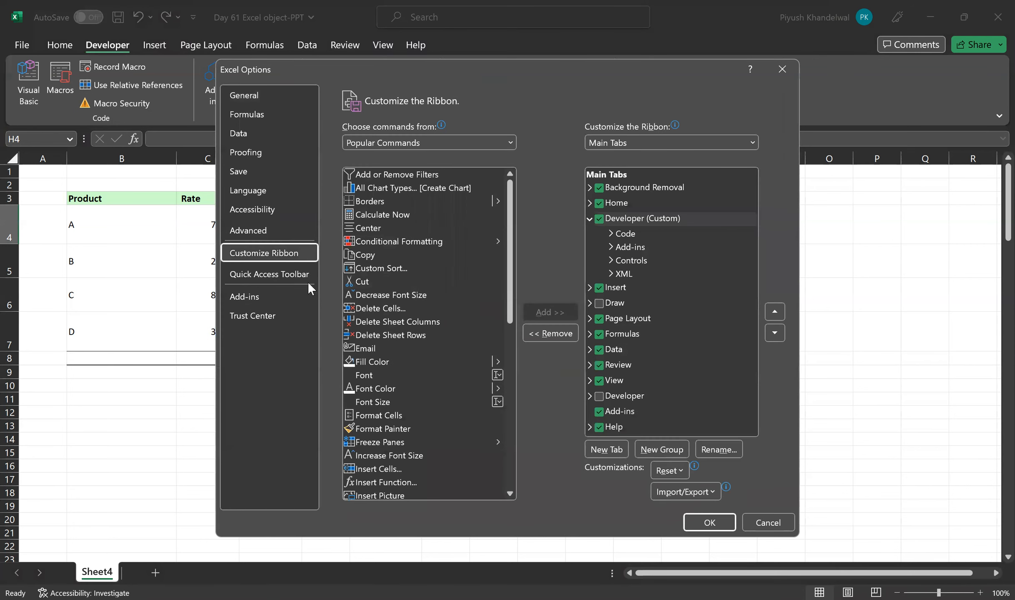
click(455, 139)
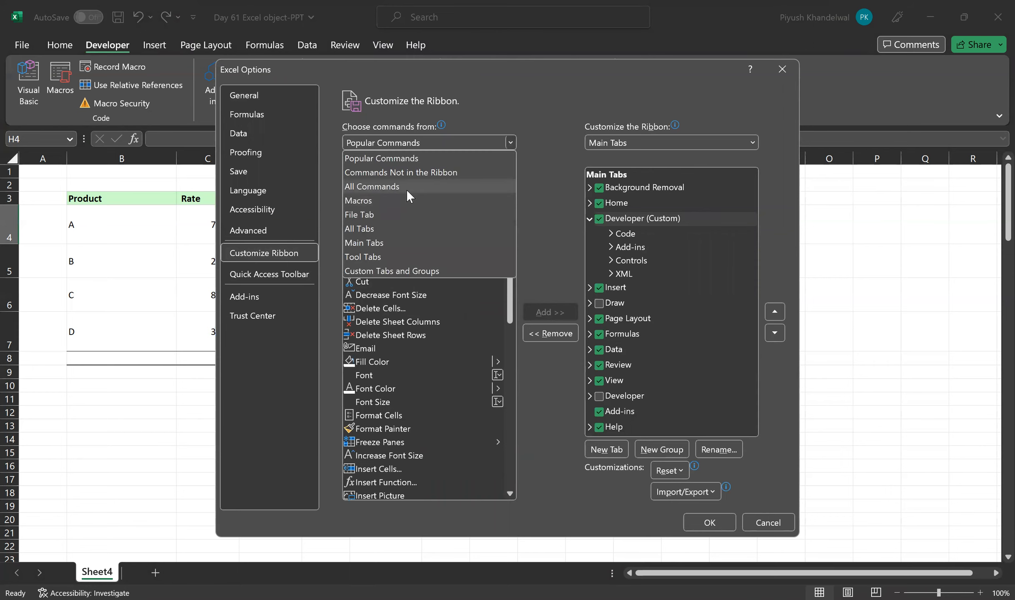
click(427, 253)
click(349, 307)
click(357, 308)
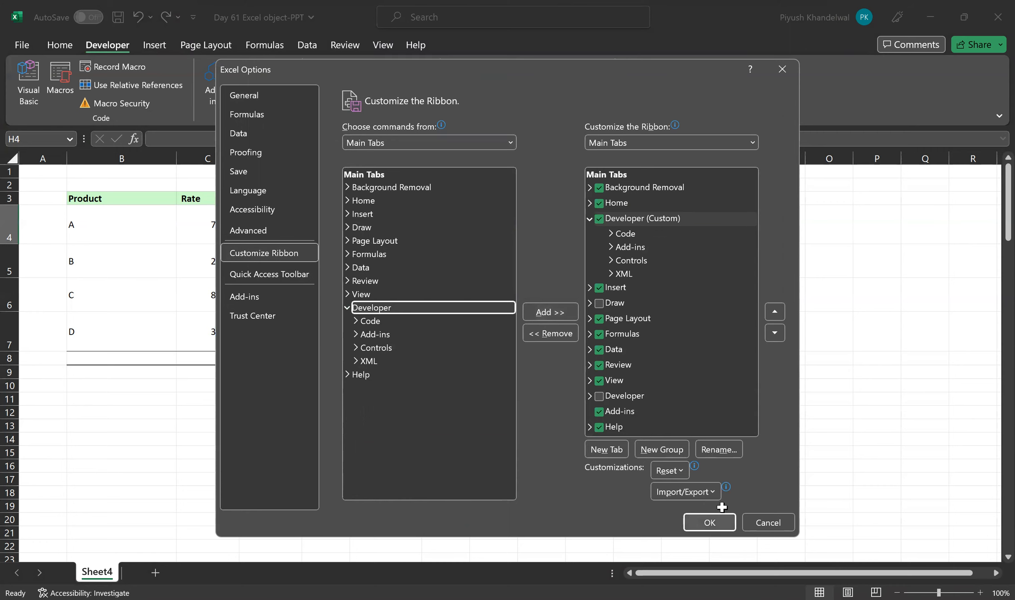
key(Return)
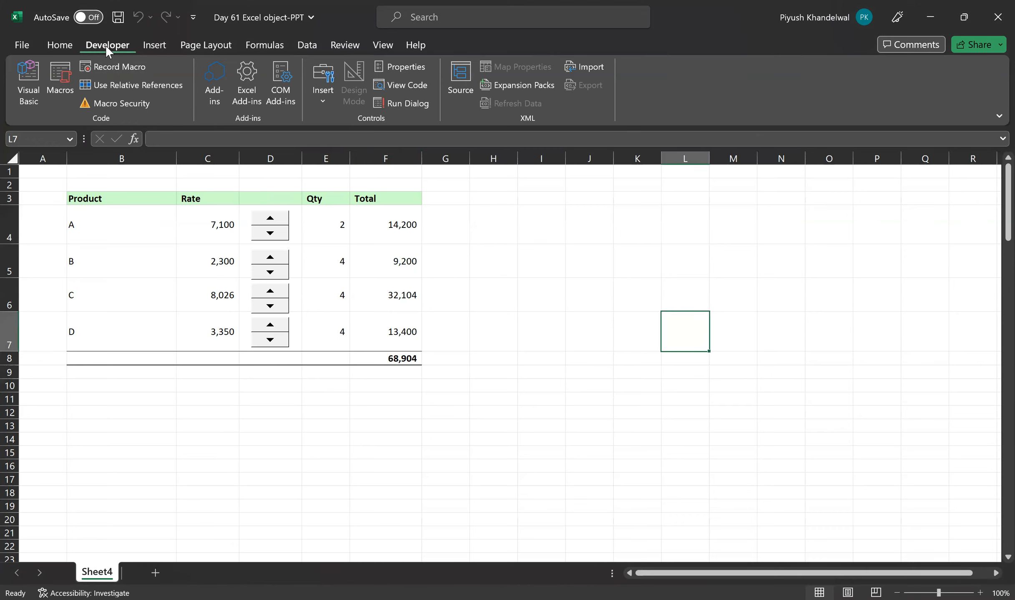
Cut the existing spin button out of product A's row in cell D4
click(537, 217)
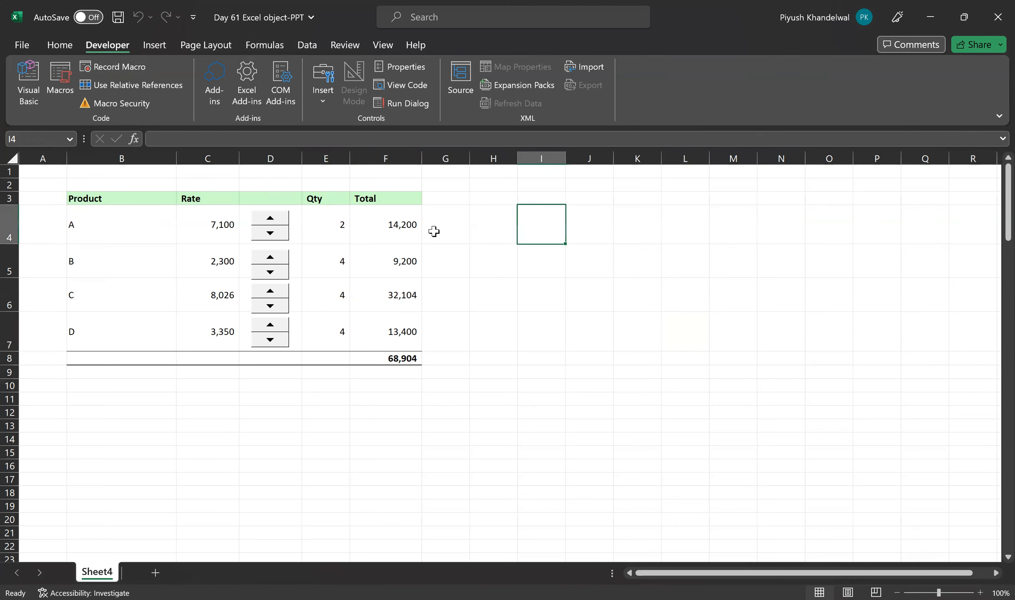
right_click(282, 224)
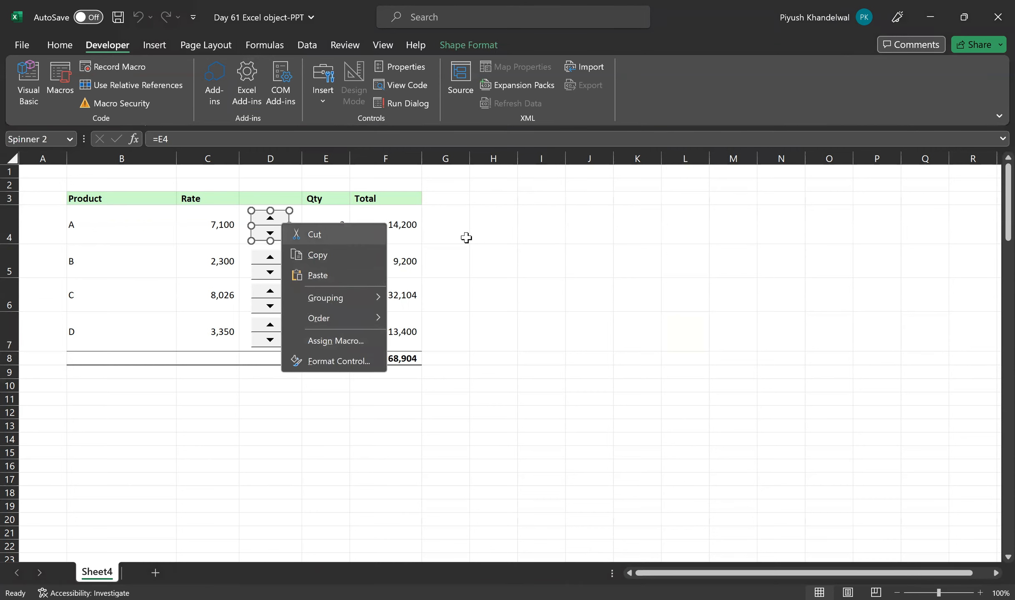
click(317, 234)
click(296, 219)
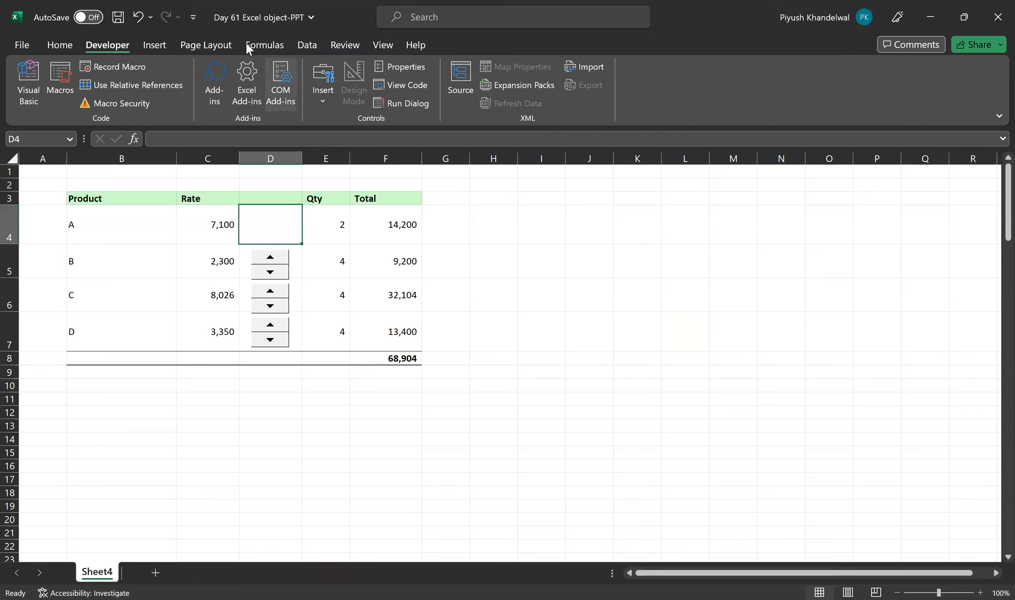
Draw a new Form Controls spin button inside cell D4, beside product A's quantity
click(325, 100)
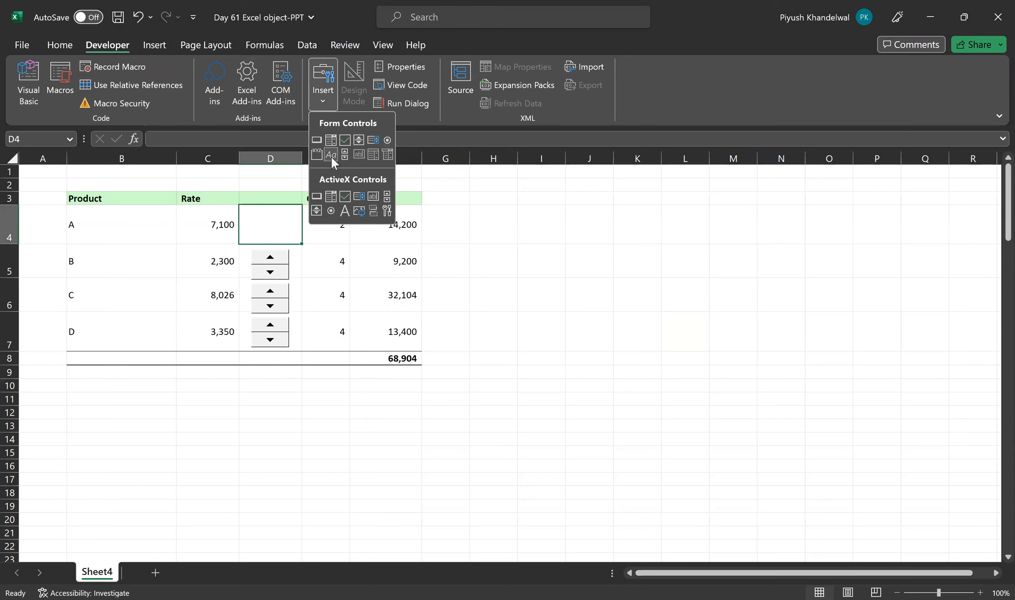
click(358, 140)
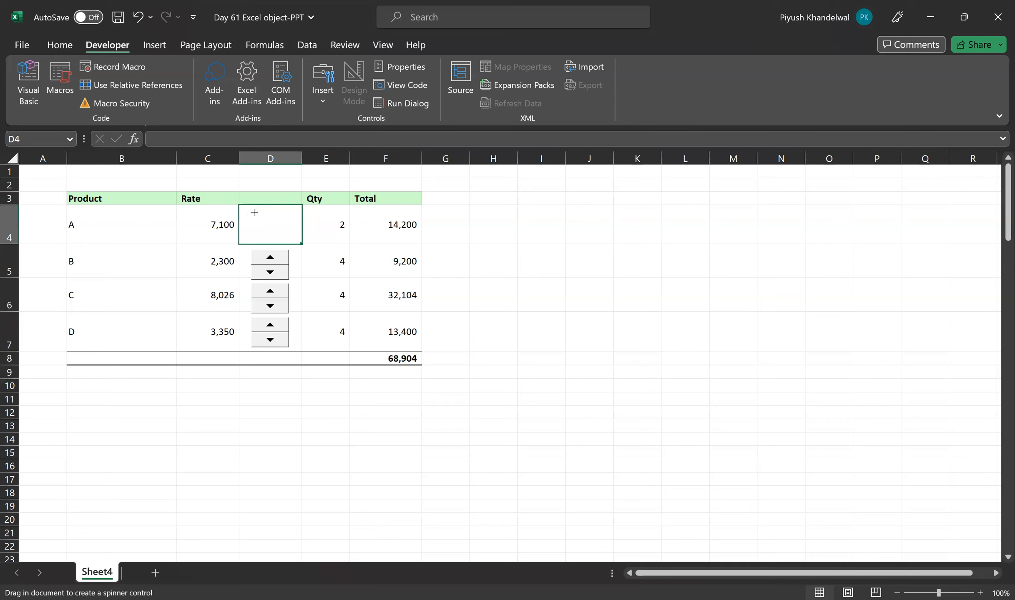
drag(254, 212, 276, 220)
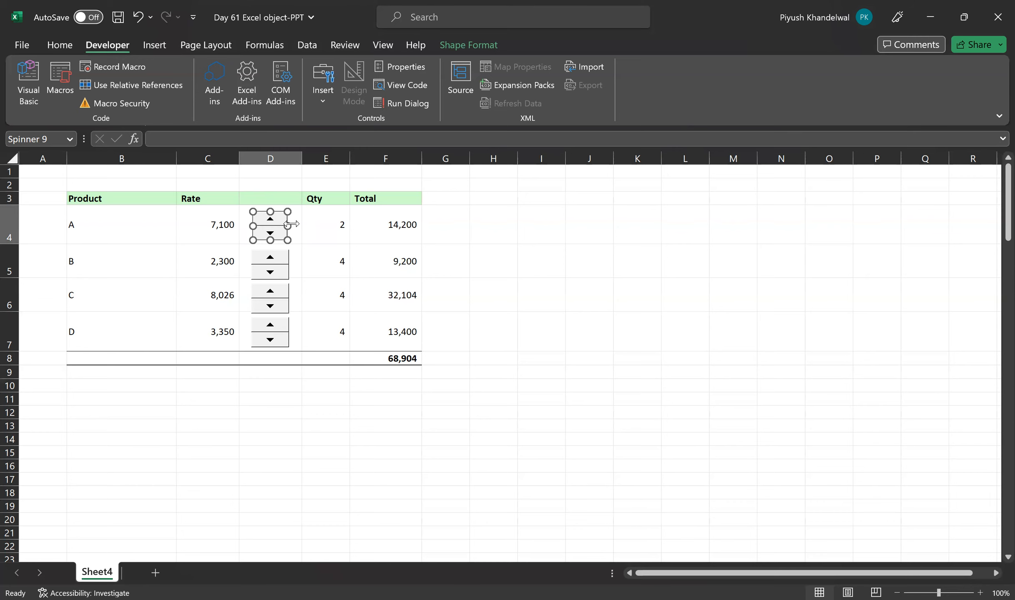
click(327, 225)
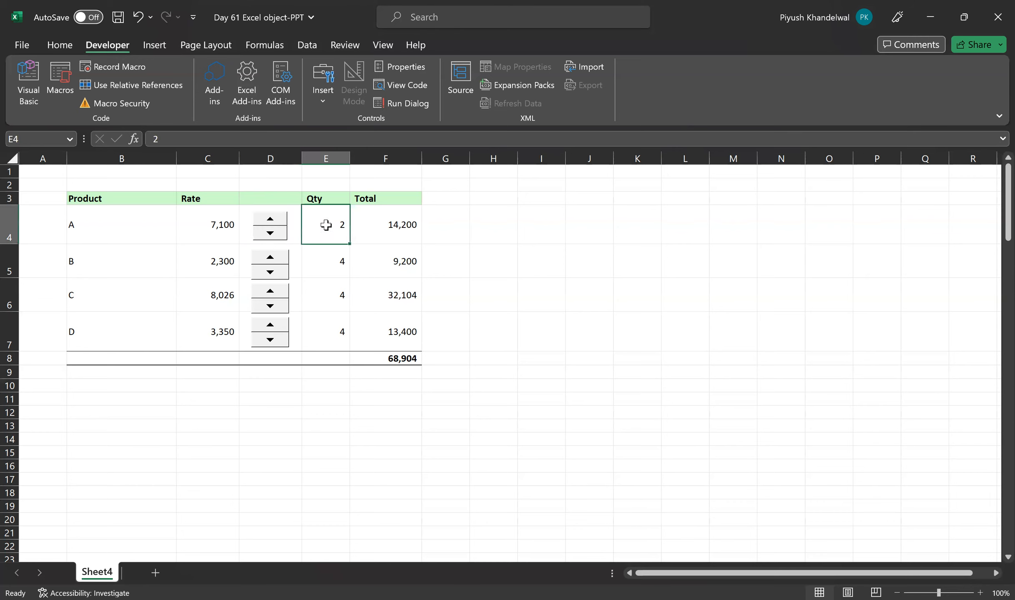
In the new spin button's control settings, set the current value to 2 and the maximum value to 25
ctrl+click(272, 229)
right_click(272, 225)
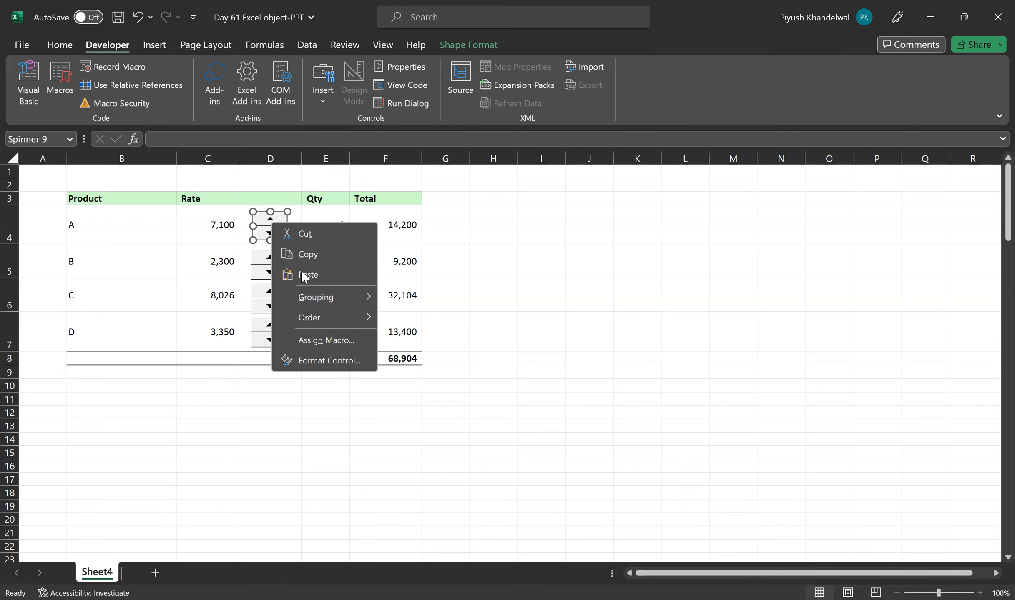
click(318, 361)
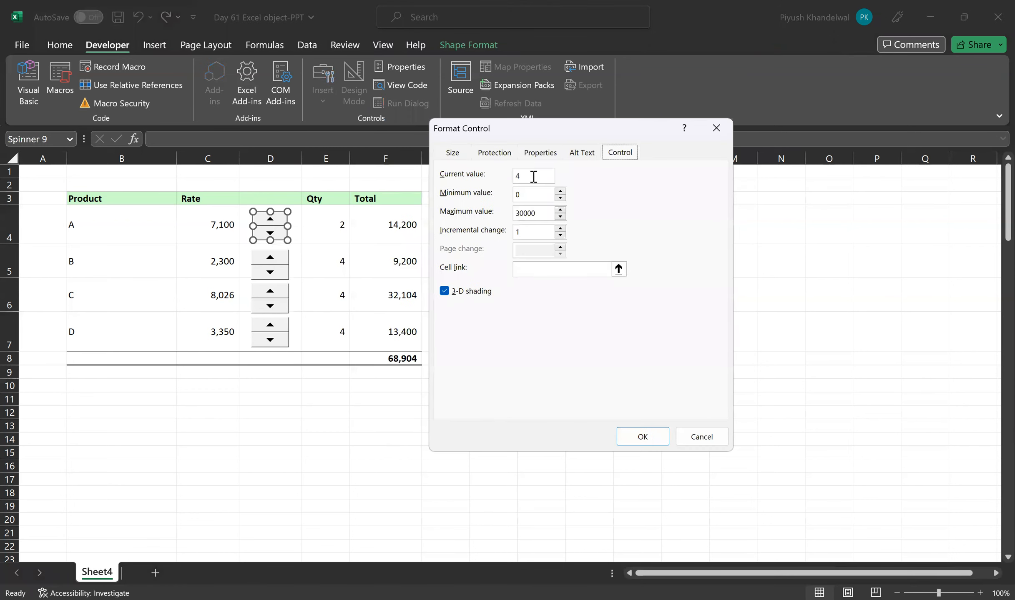
click(532, 176)
key(BackSpace)
text(2)
drag(544, 213, 509, 214)
text(25)
Link product A's spin button to quantity cell $E$4 and apply the control settings
click(618, 268)
click(328, 234)
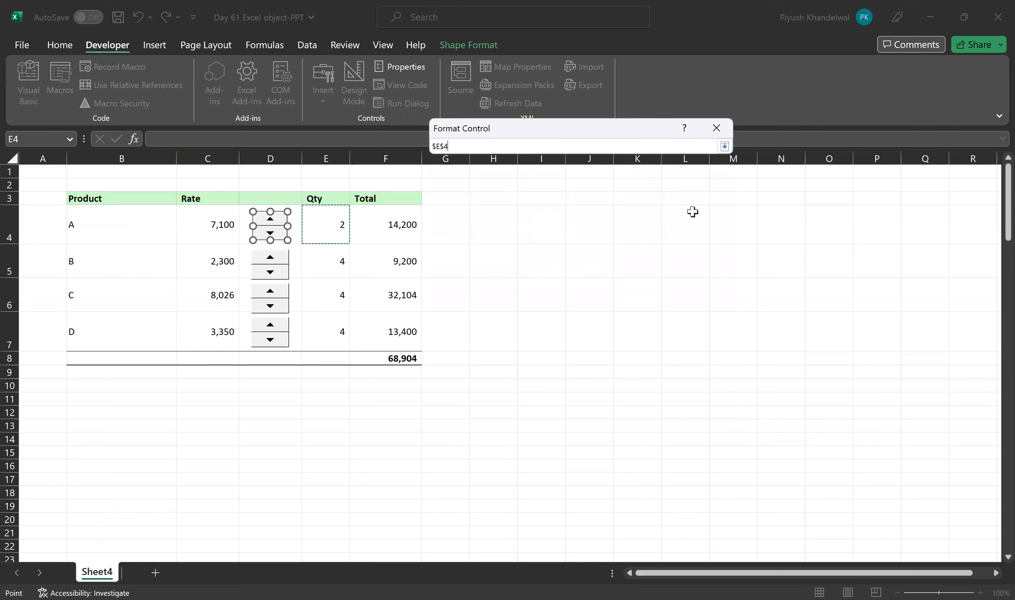
click(724, 145)
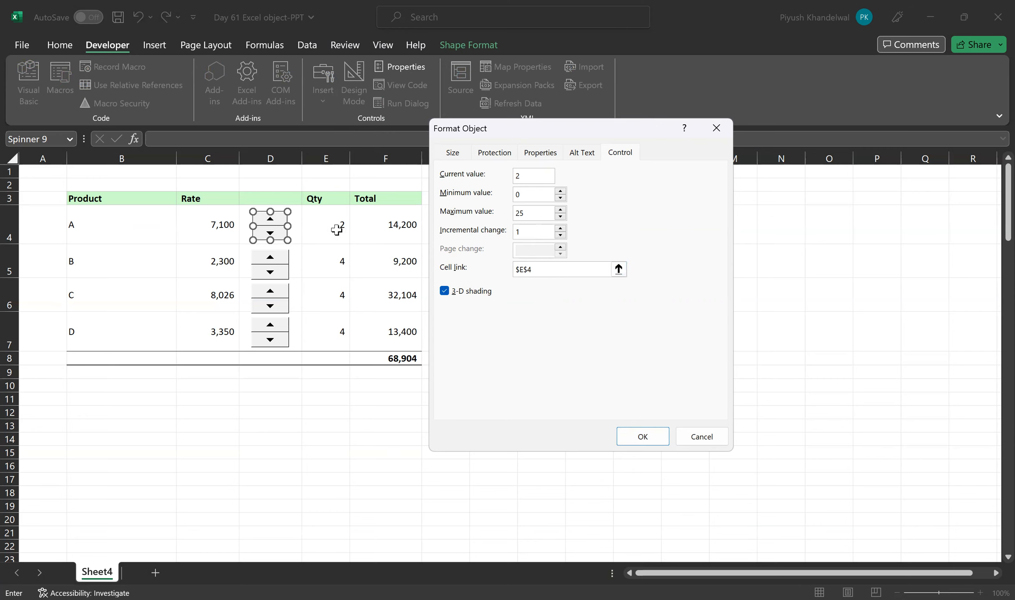
click(641, 437)
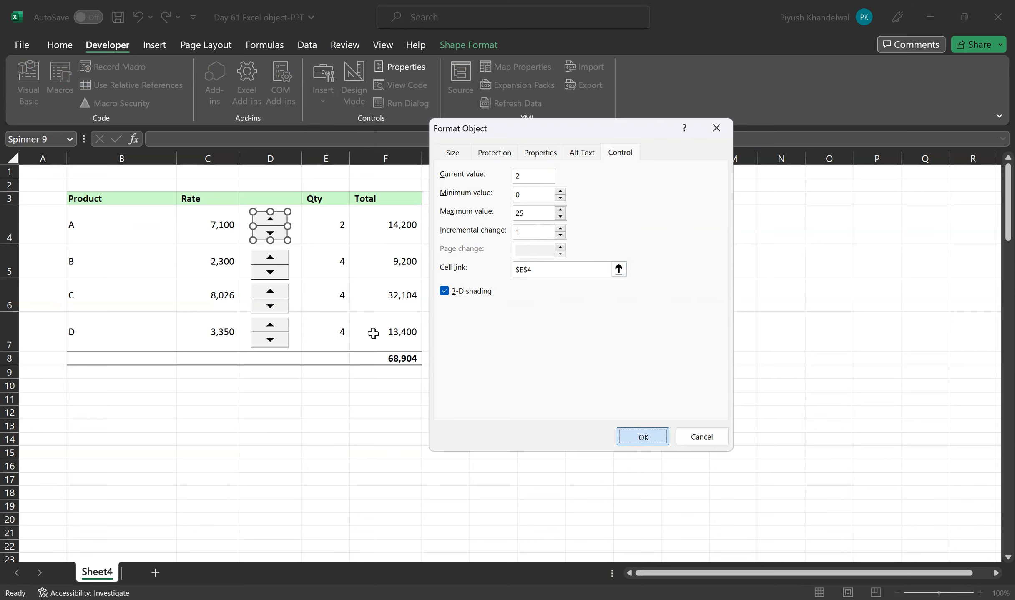
click(502, 267)
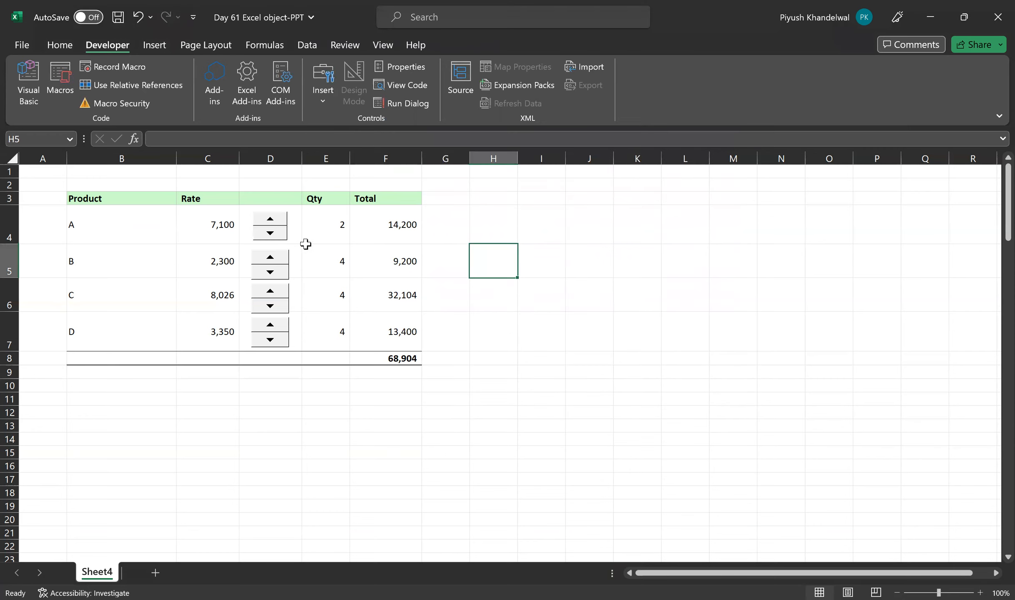
Test the new spin button by raising and lowering product A's quantity, ending at 3
click(270, 220)
click(275, 219)
click(275, 219)
click(276, 220)
click(274, 234)
click(274, 235)
click(274, 234)
ctrl+click(276, 222)
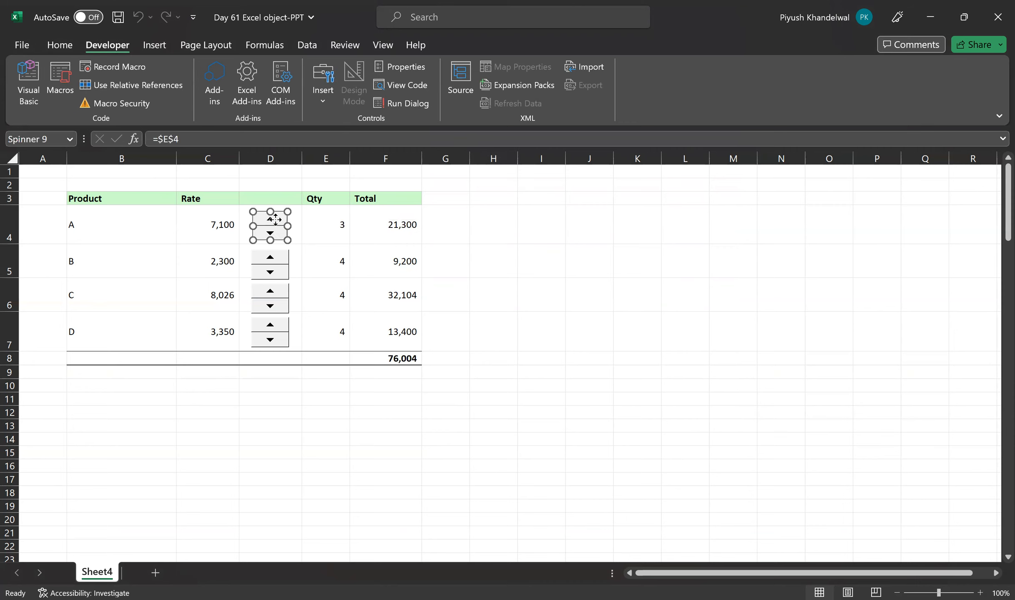
Review product A's spin button control settings and close them without changes
right_click(276, 222)
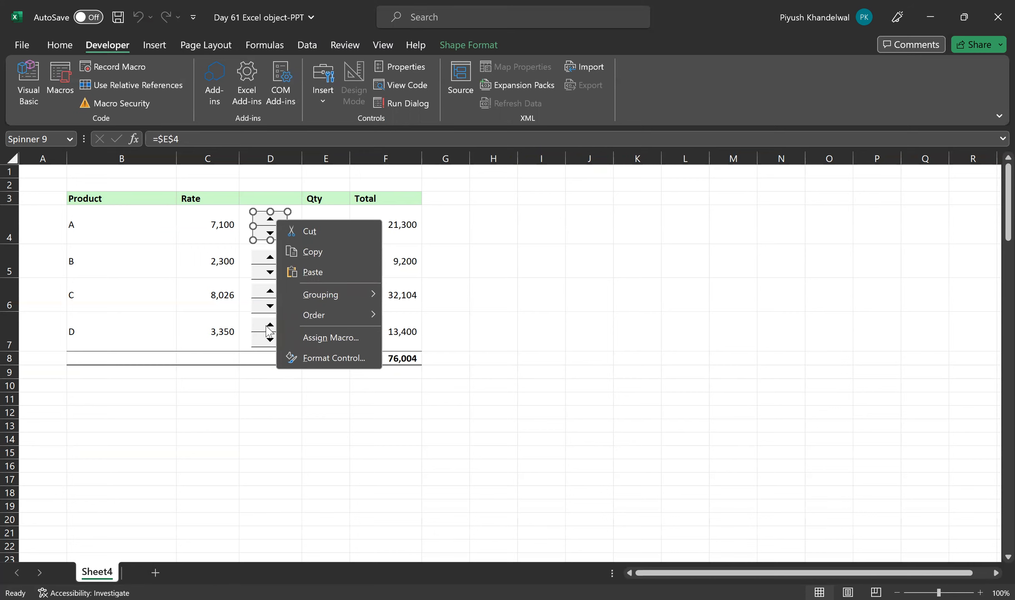
click(326, 366)
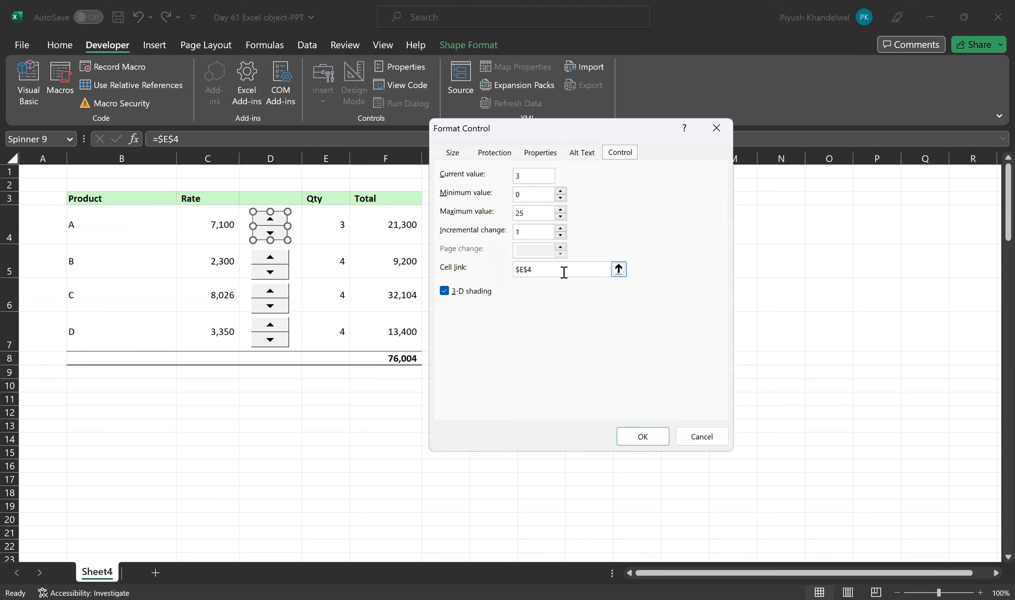
click(720, 441)
click(485, 283)
Inspect the formula behind product A's total in cell F4
click(398, 226)
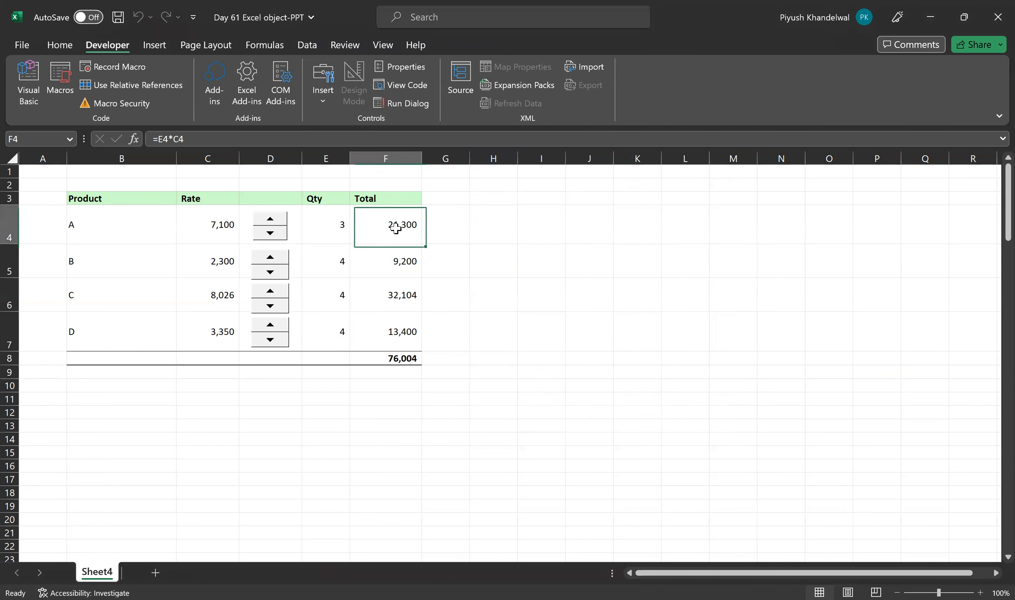
double_click(397, 229)
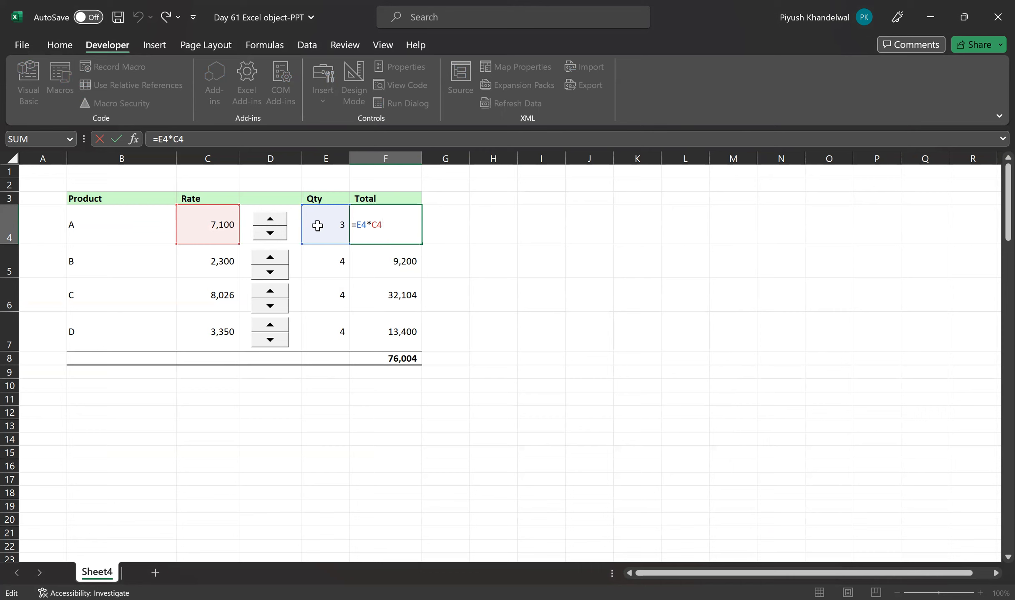
click(520, 223)
Raise product A's quantity to 6 with its spin button
click(327, 228)
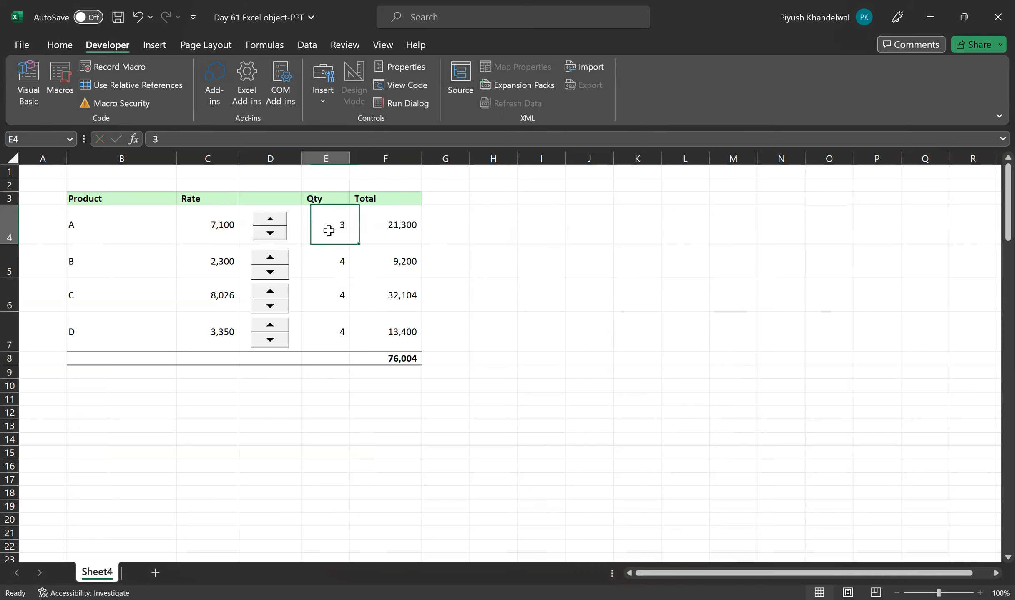
click(266, 224)
click(266, 225)
click(266, 224)
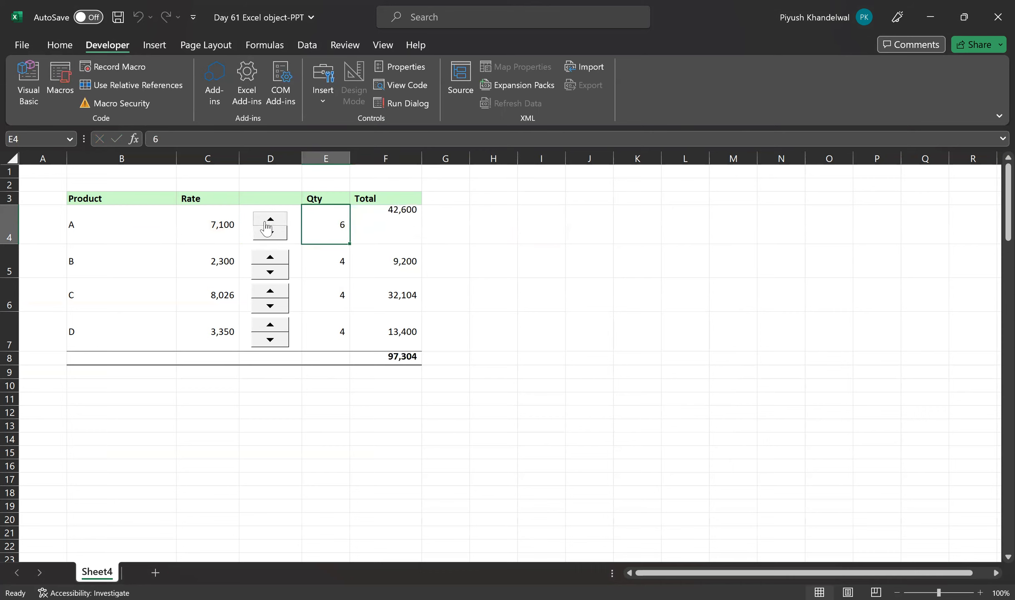
Raise the quantities of products B, C and D to 7 each with their spin buttons
click(270, 258)
click(270, 258)
click(270, 258)
click(270, 292)
click(269, 292)
click(270, 292)
click(270, 325)
click(269, 324)
click(269, 324)
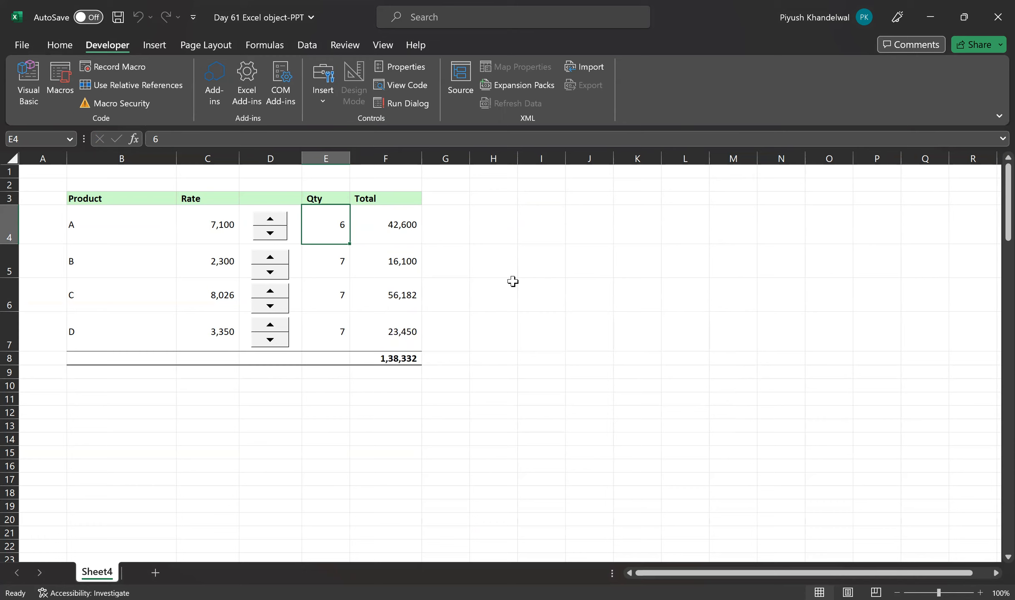